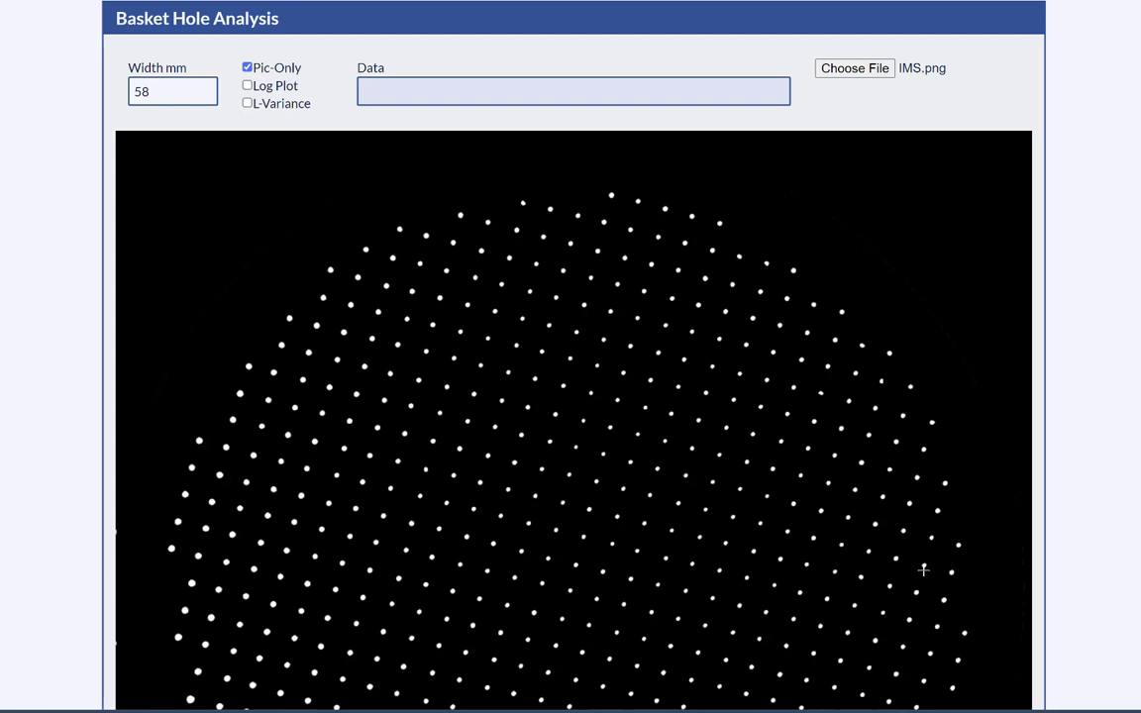
Step: Change the Width mm value from 58 to 56 for IMS.png
left_click(147, 91)
left_click_drag(147, 91, 136, 91)
type("6")
Step: Turn off Pic-Only to display IMS's size-coloured hole map: 641 holes, 2.4% open, mean 338µm
left_click(247, 69)
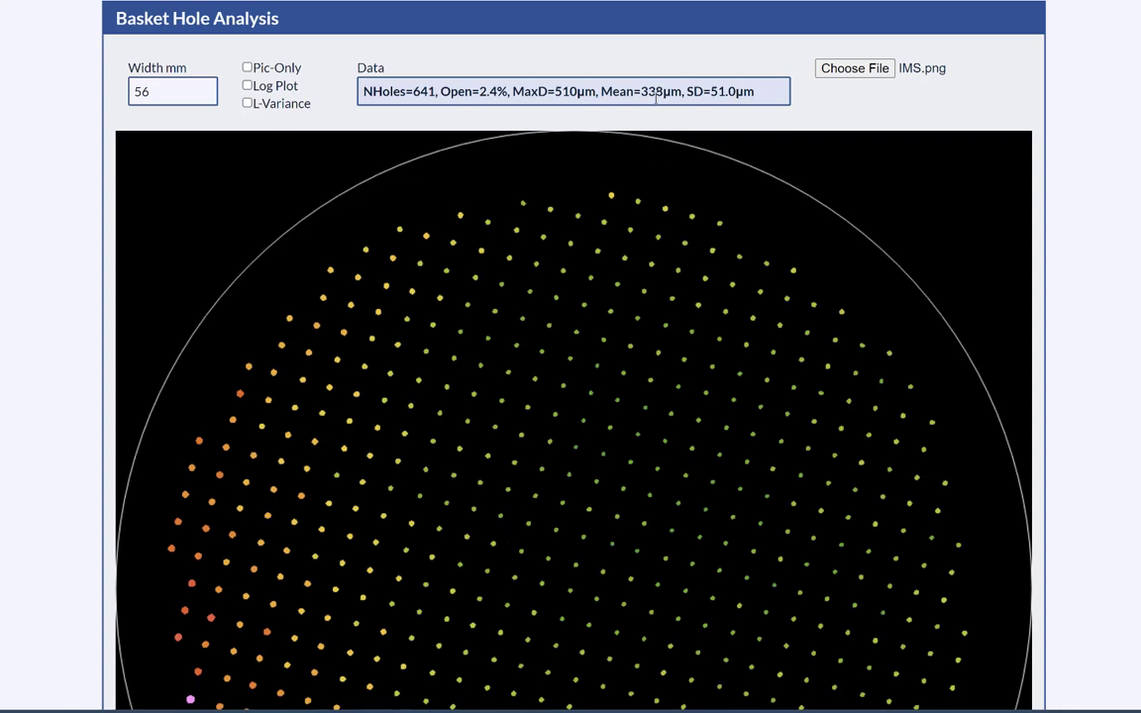
scroll(258, 457, "down", 3)
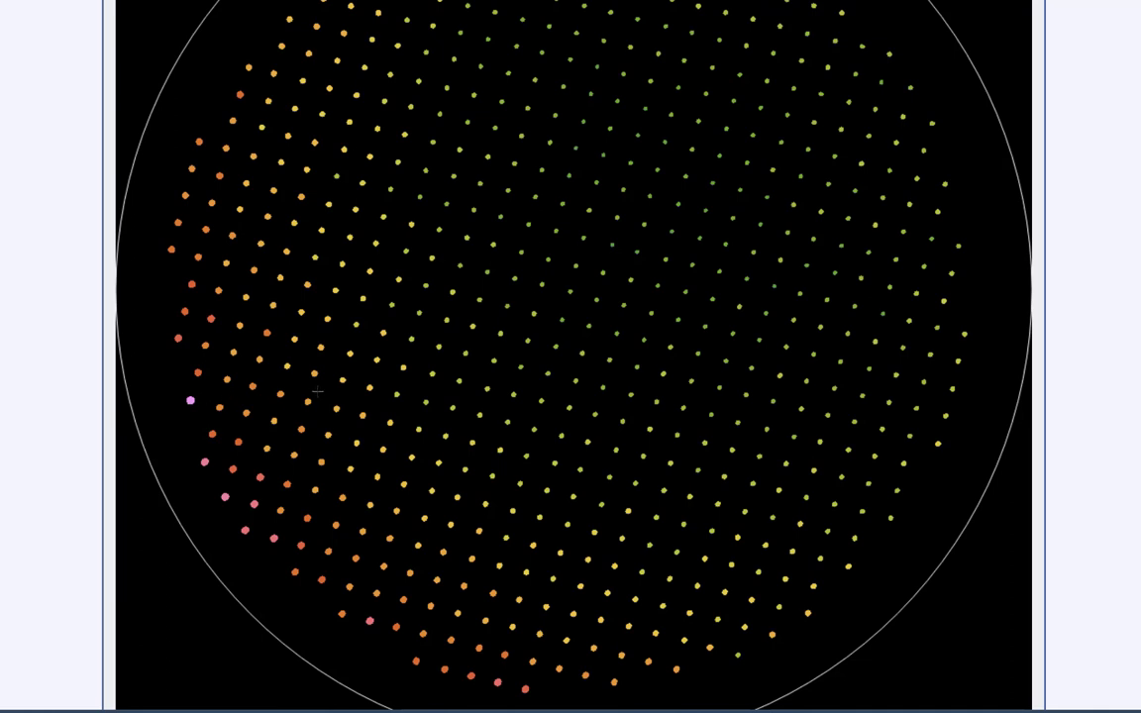
scroll(317, 404, "up", 3)
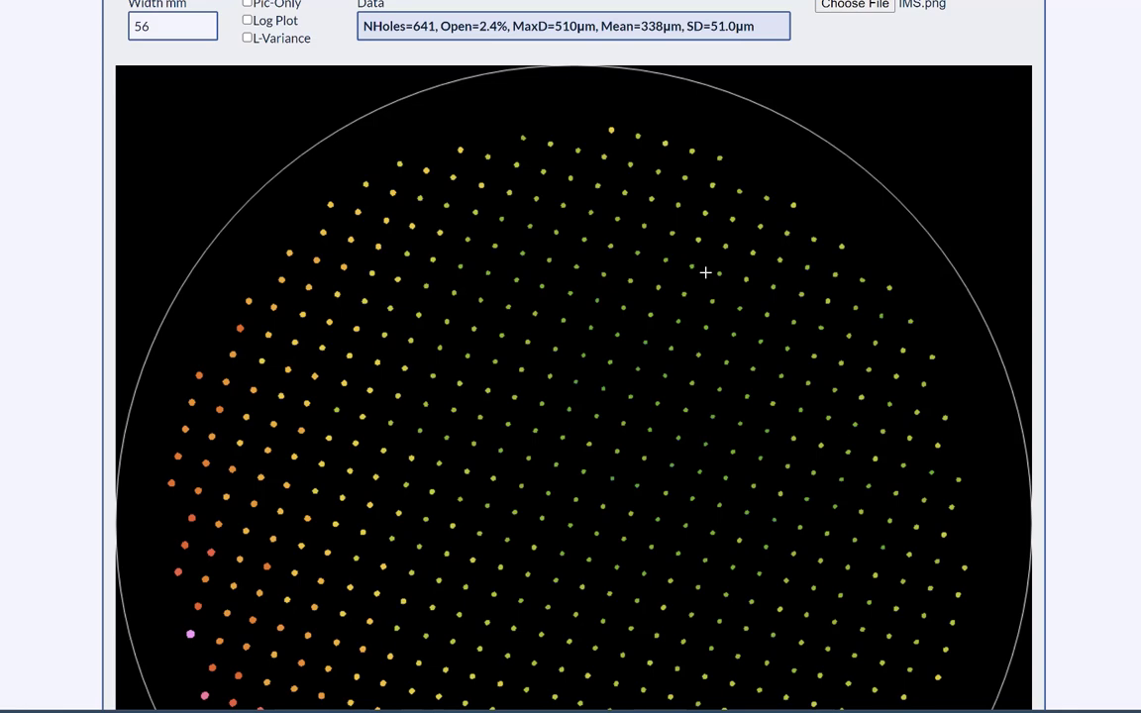
scroll(571, 357, "down", 6)
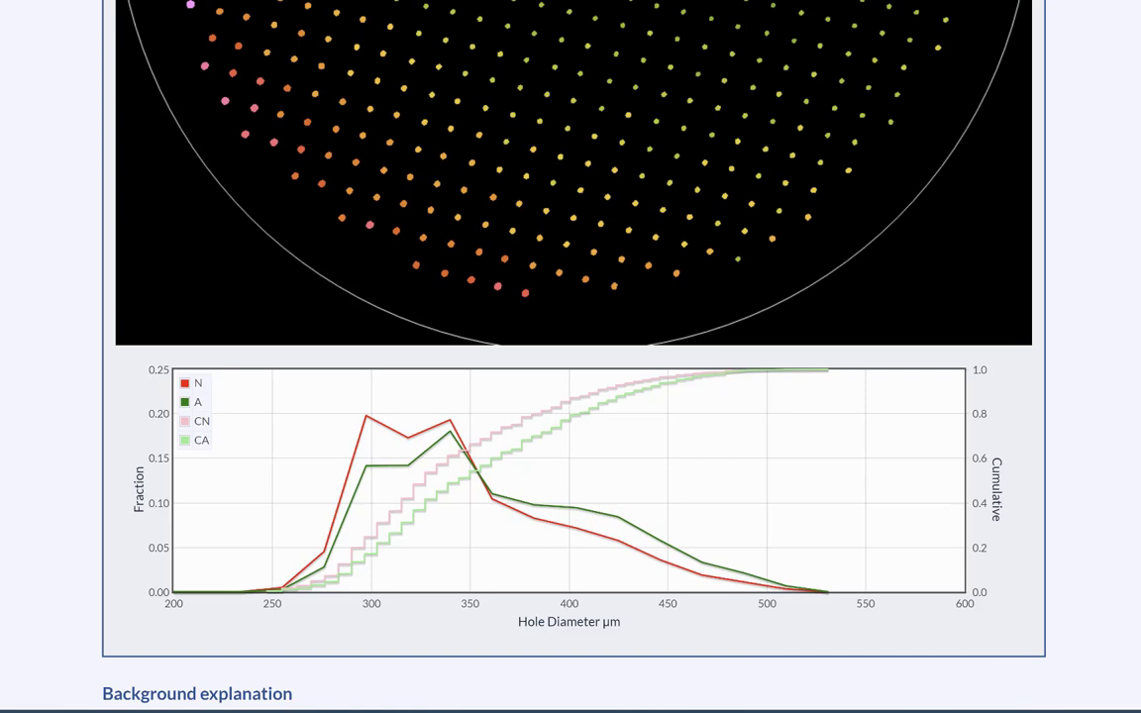
scroll(571, 356, "up", 7)
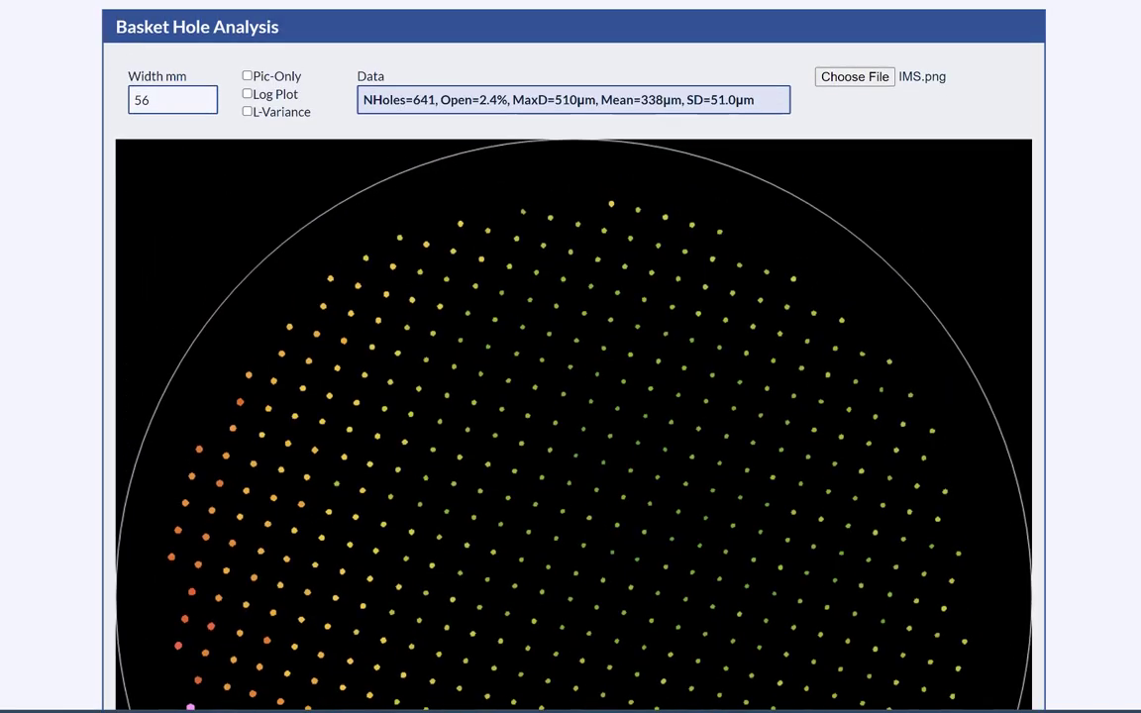
scroll(571, 357, "up", 1)
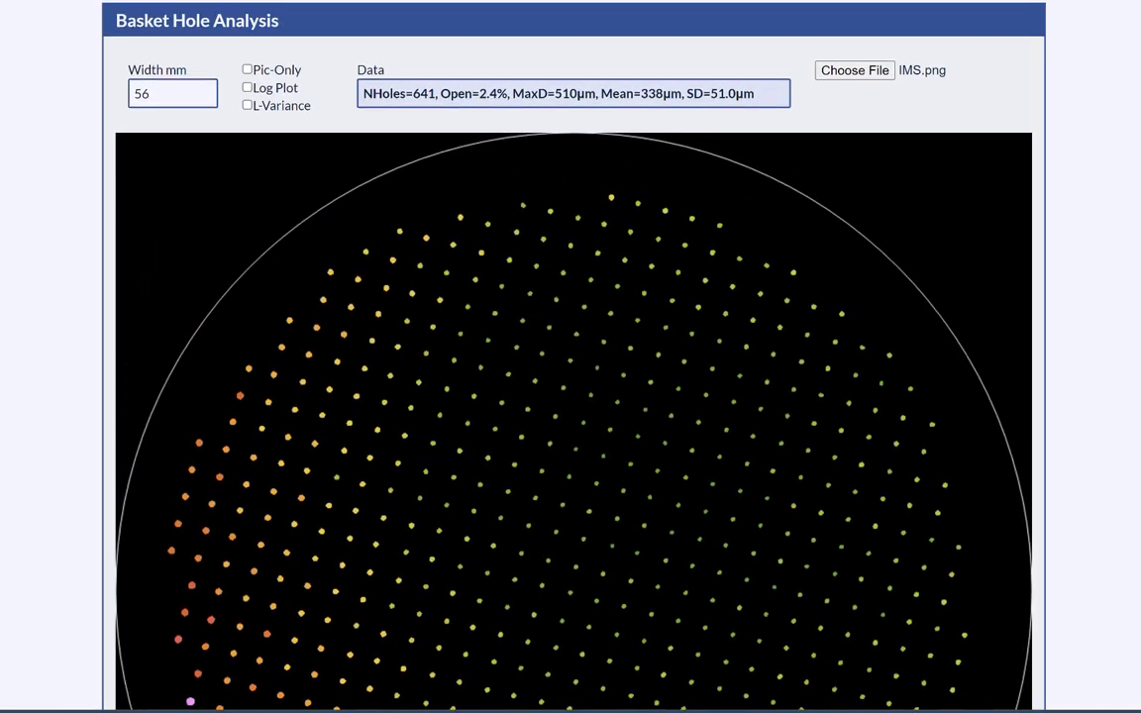
Step: Open Sworks.JPG and enable Pic-Only to view its raw black-and-white hole image
left_click(852, 74)
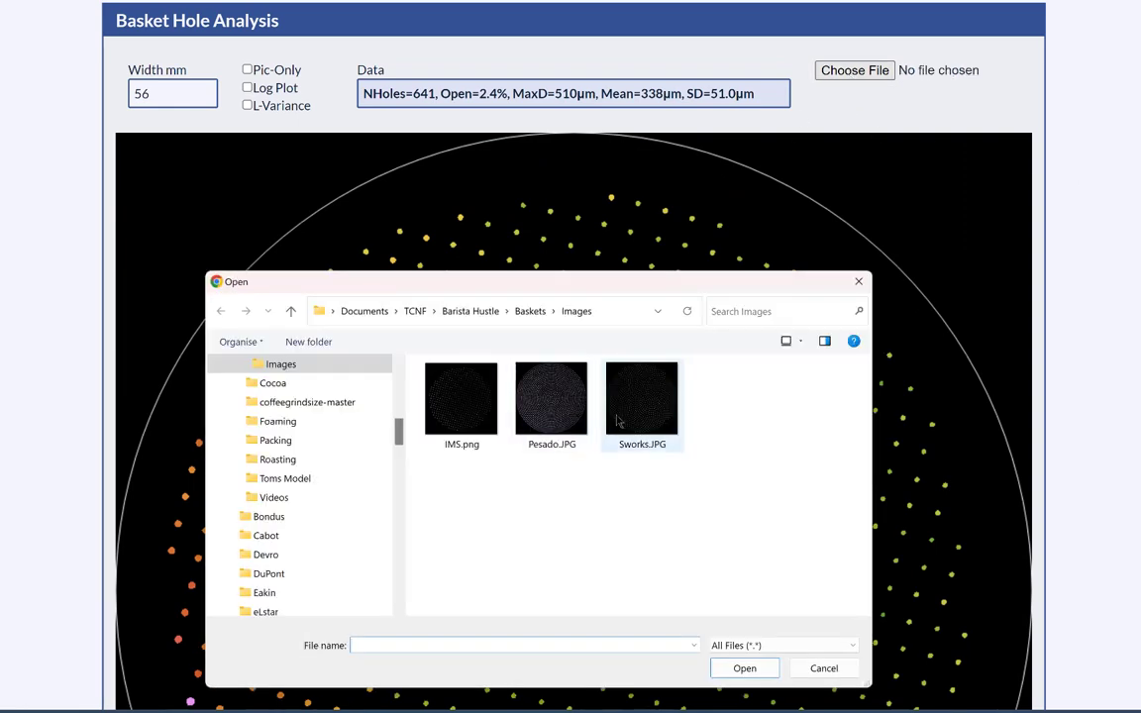
double_click(634, 401)
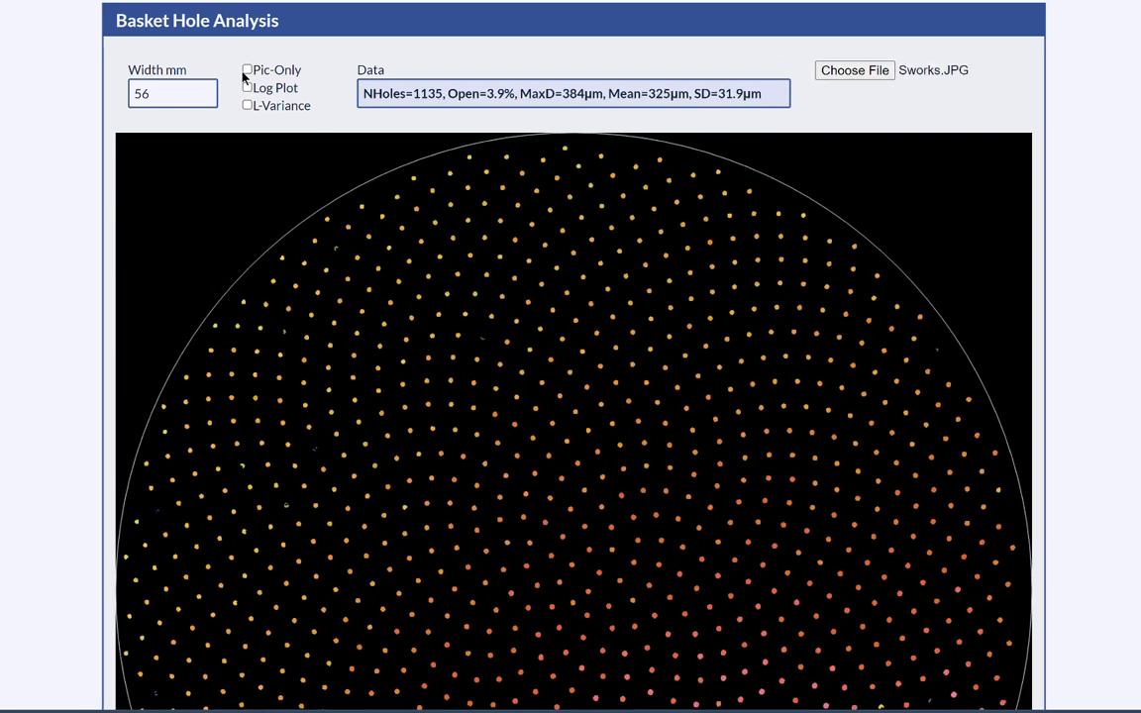
left_click(246, 70)
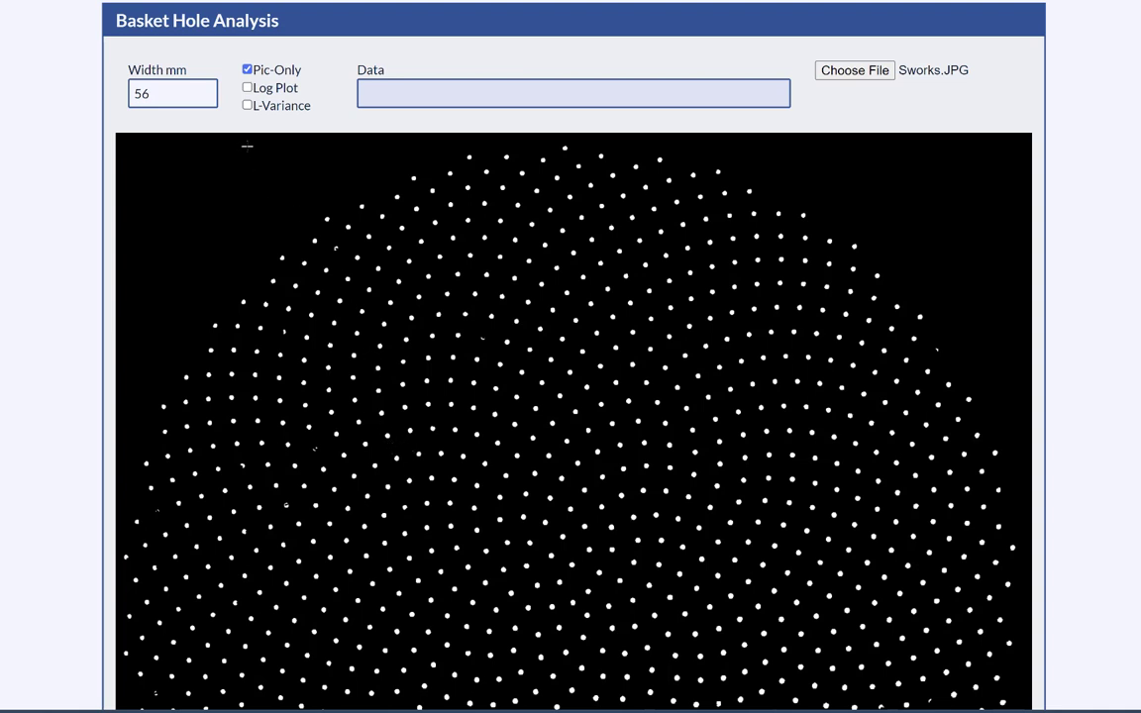
Step: Disable Pic-Only and review Sworks's hole map and histogram: 1135 holes, 3.9% open, SD 31.9µm
left_click(246, 70)
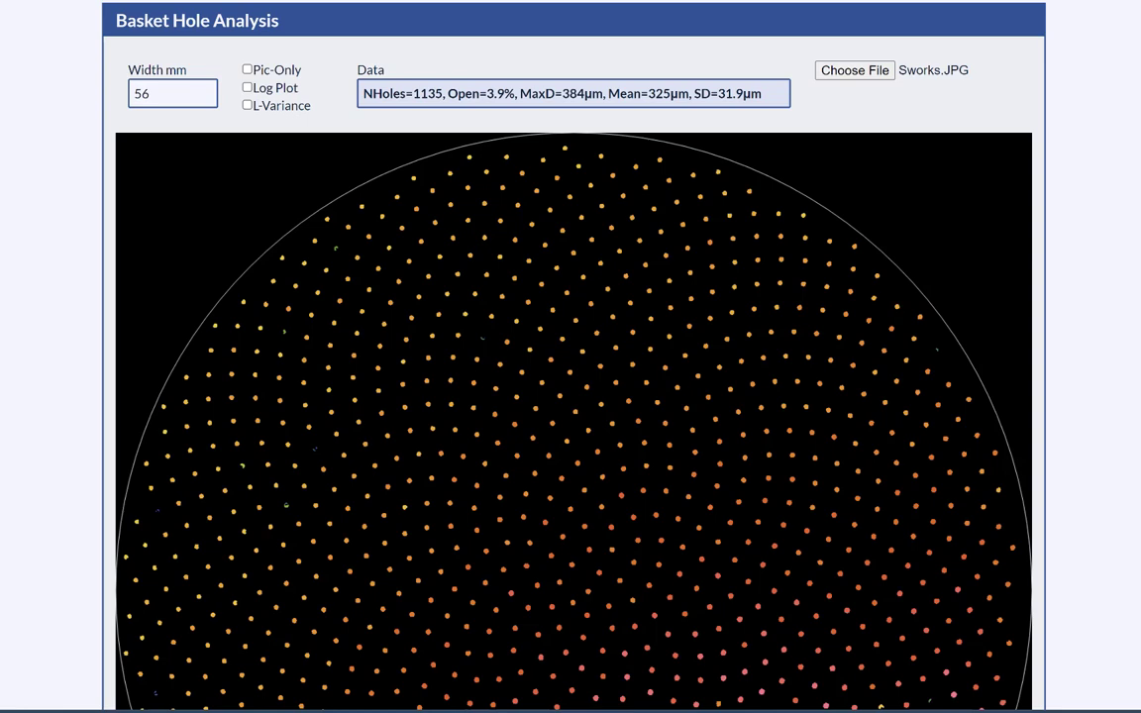
scroll(571, 396, "down", 4)
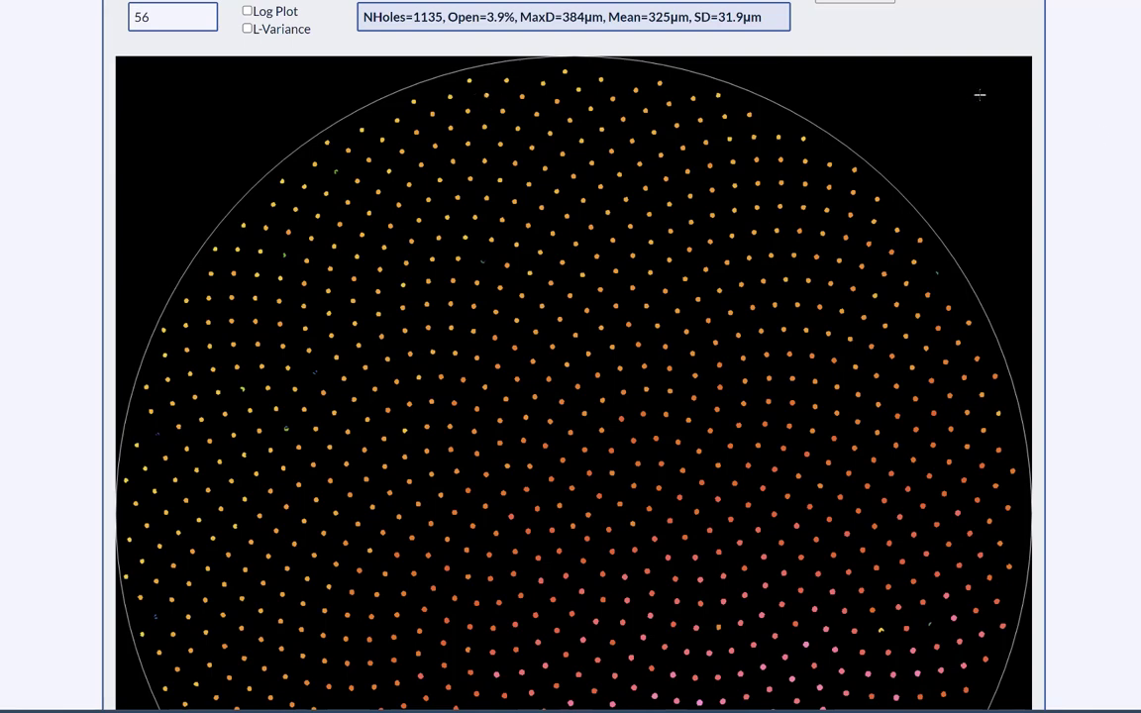
scroll(572, 397, "down", 7)
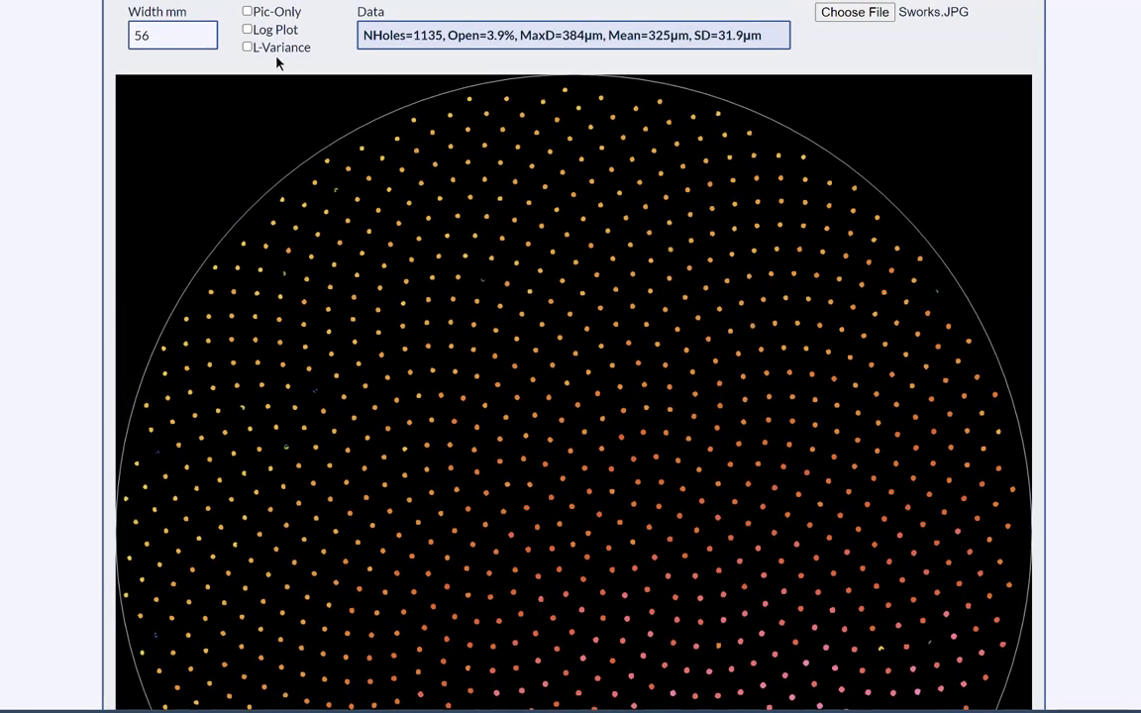
left_click(247, 47)
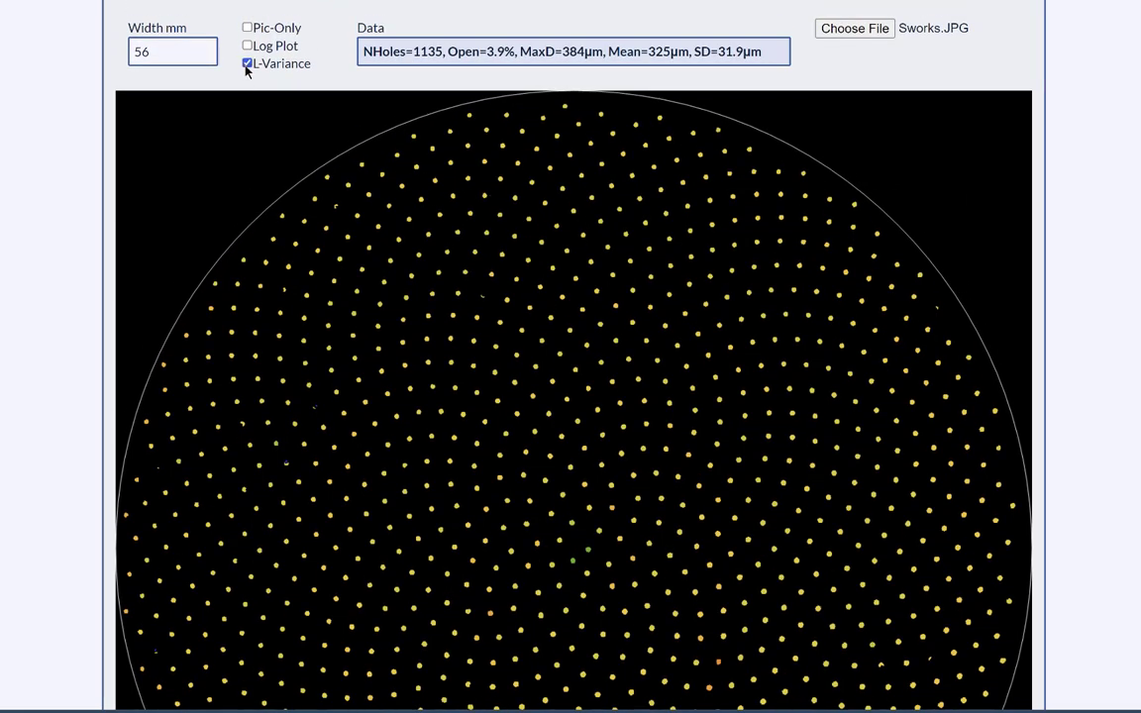
left_click(247, 66)
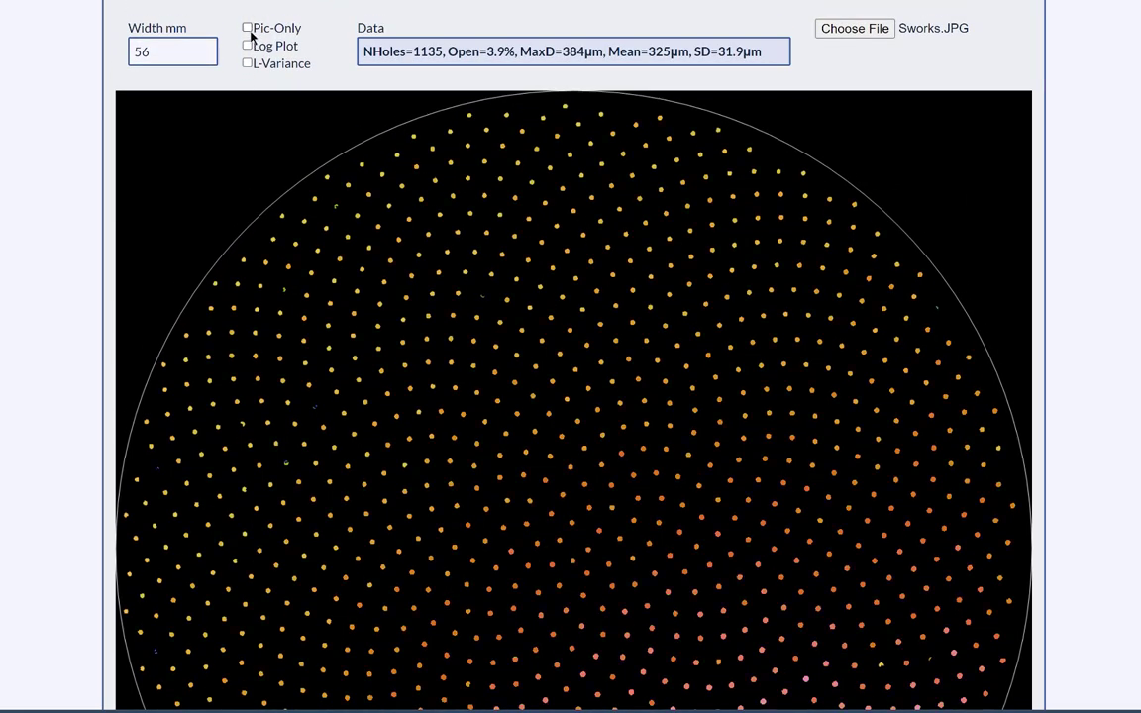
Step: Enable Pic-Only and load Pesado.JPG as a plain black-and-white hole picture
left_click(249, 29)
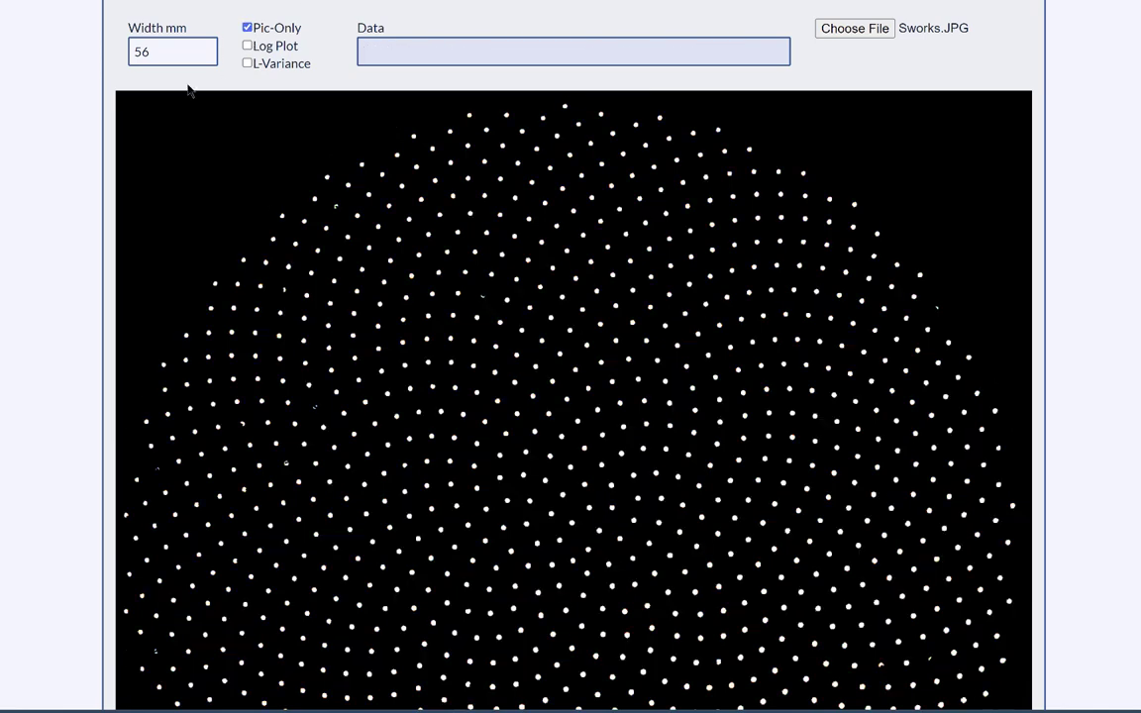
left_click(832, 33)
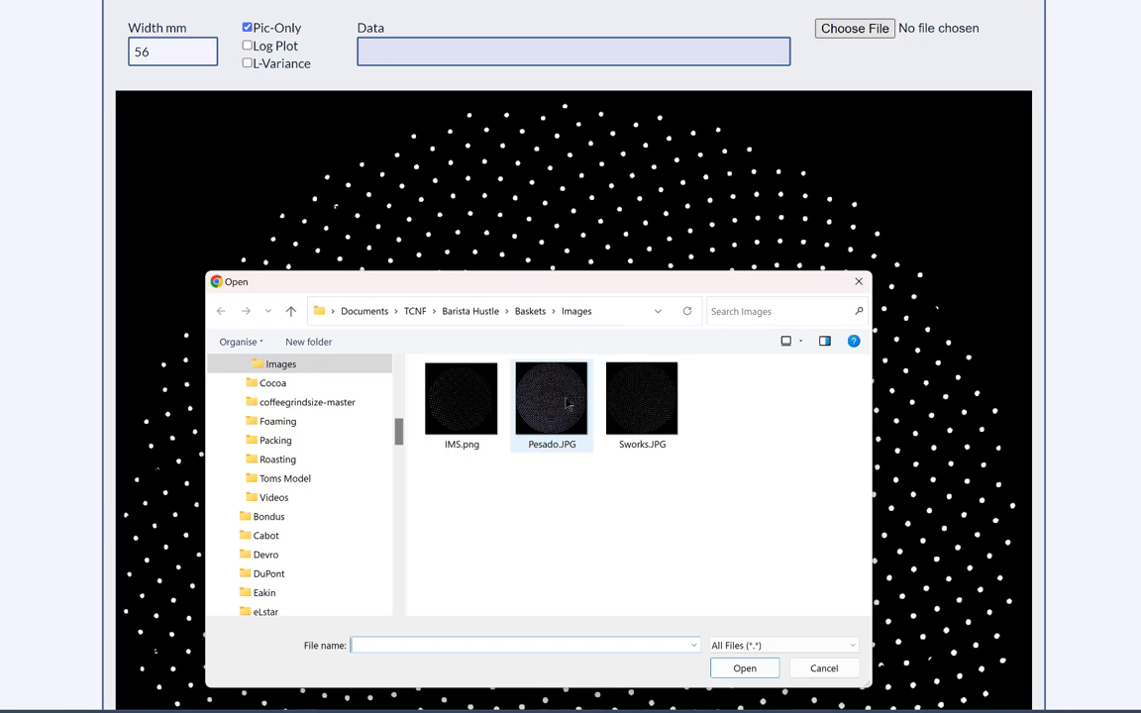
left_click(568, 402)
double_click(567, 403)
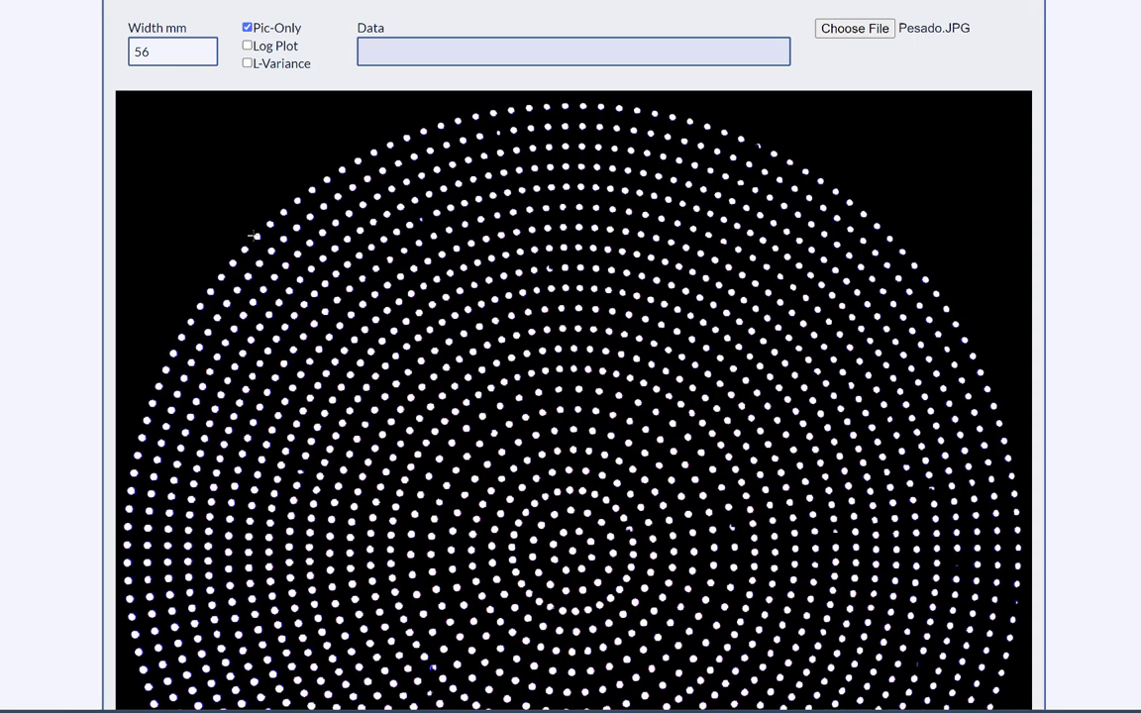
Step: Disable Pic-Only and check Pesado's hole diameter chart: 1999 holes, max 560µm, SD 39.9µm
left_click(247, 29)
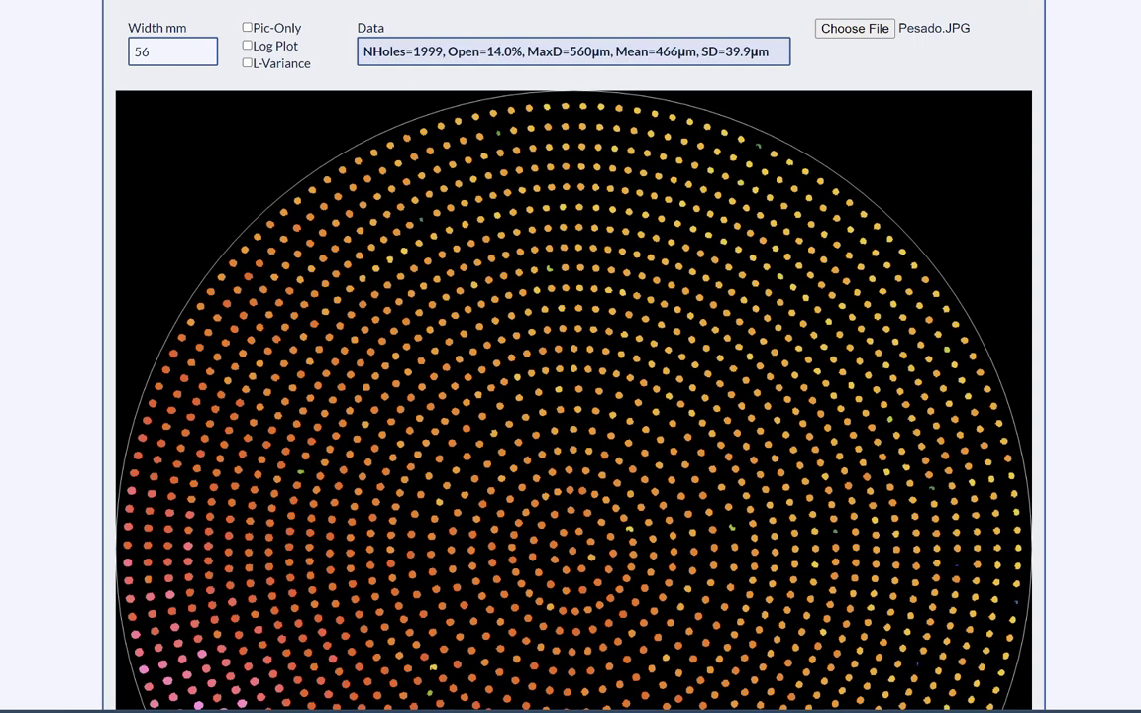
scroll(1088, 279, "down", 3)
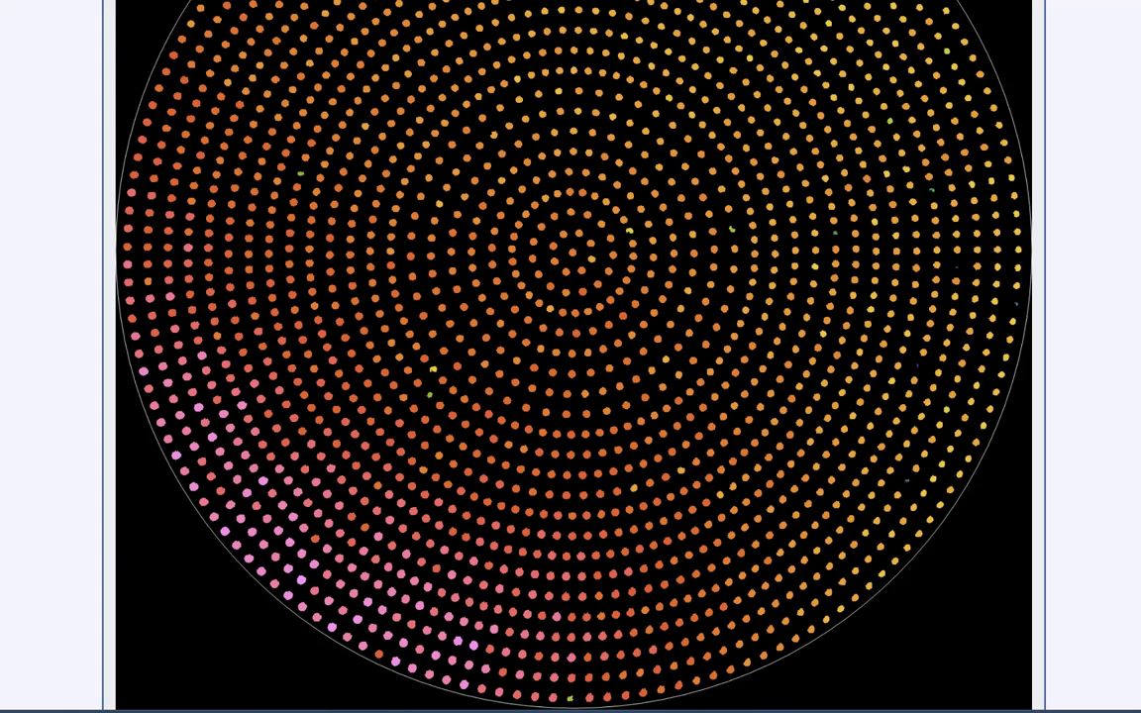
scroll(570, 357, "down", 5)
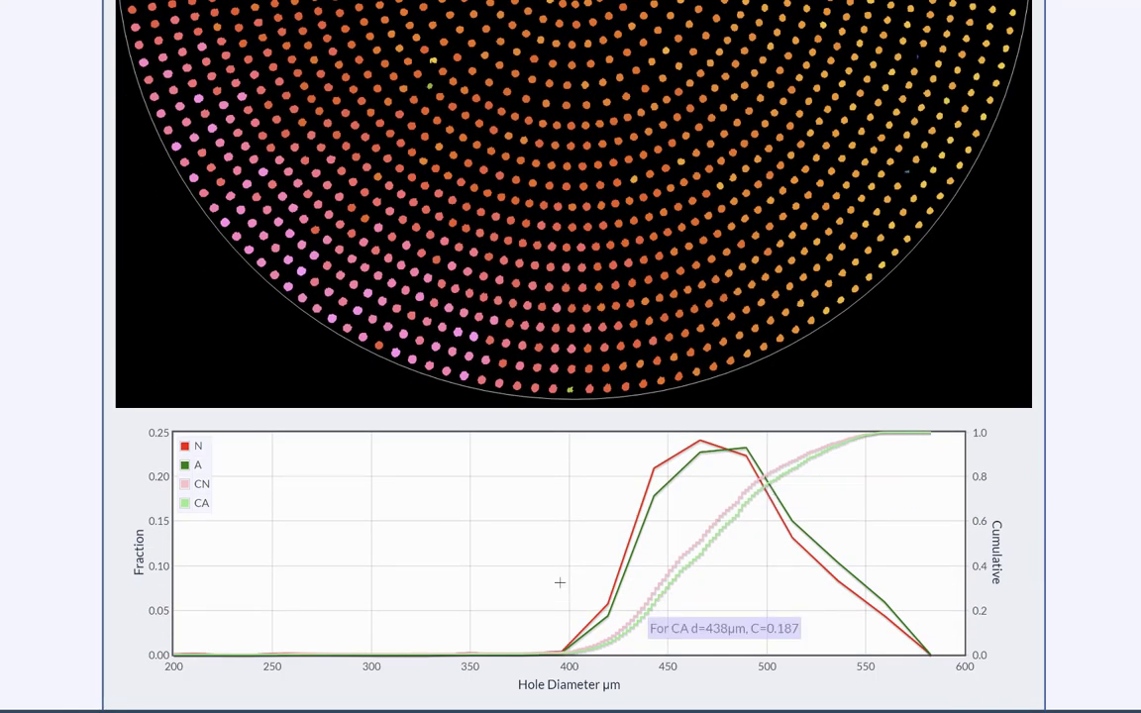
mouse_move(858, 437)
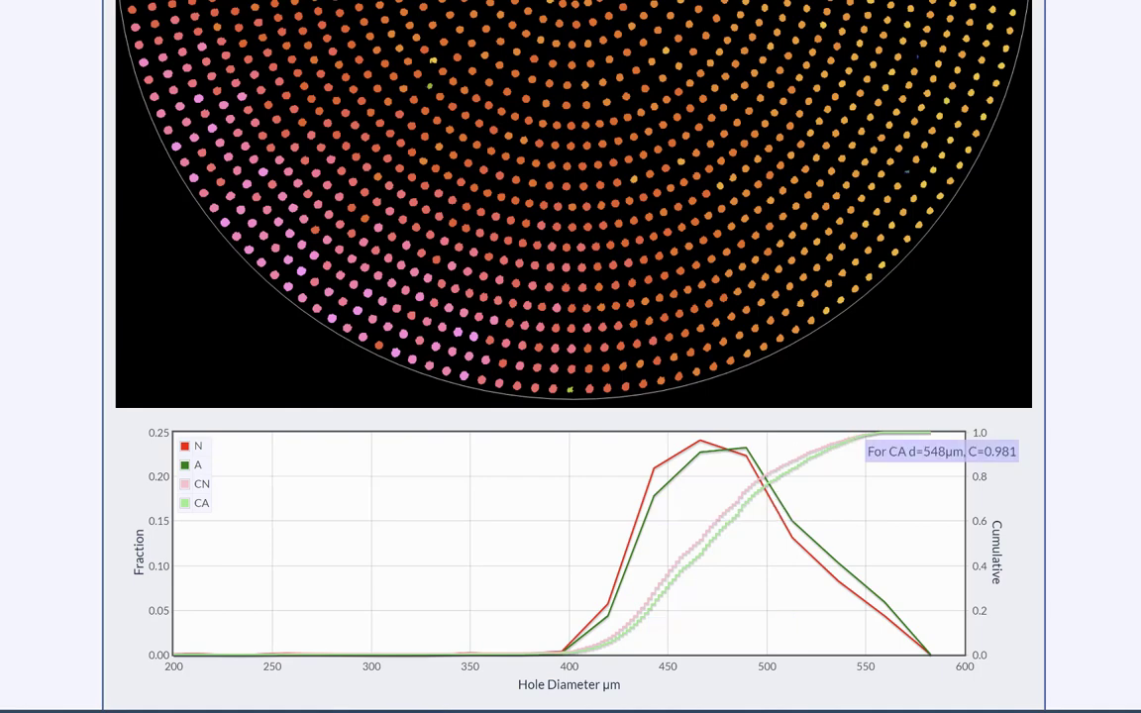
scroll(571, 356, "up", 8)
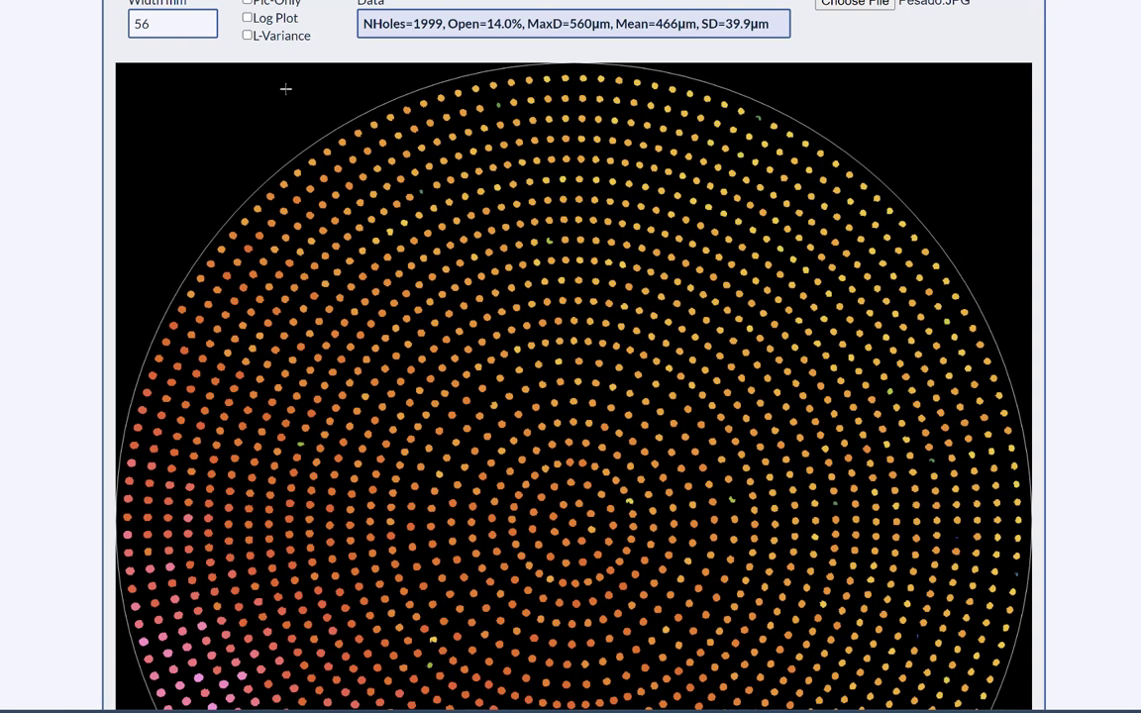
Step: Enable L-Variance to colour Pesado's holes by location variance in rainbow rings
left_click(247, 35)
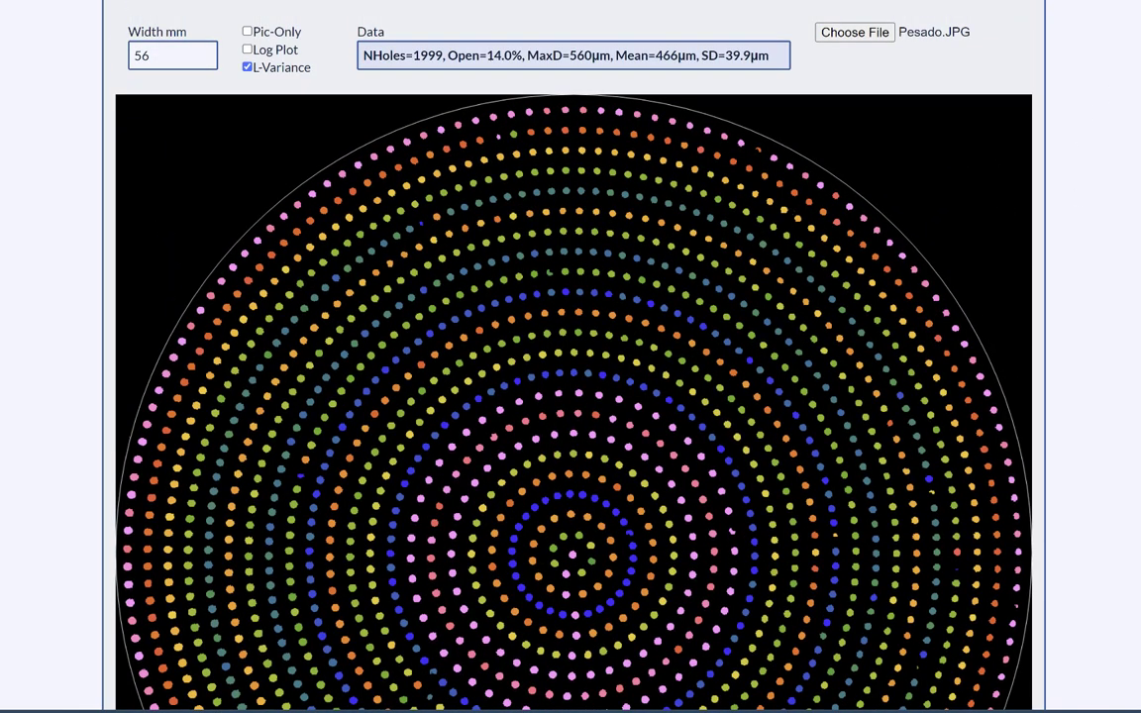
scroll(573, 357, "up", 1)
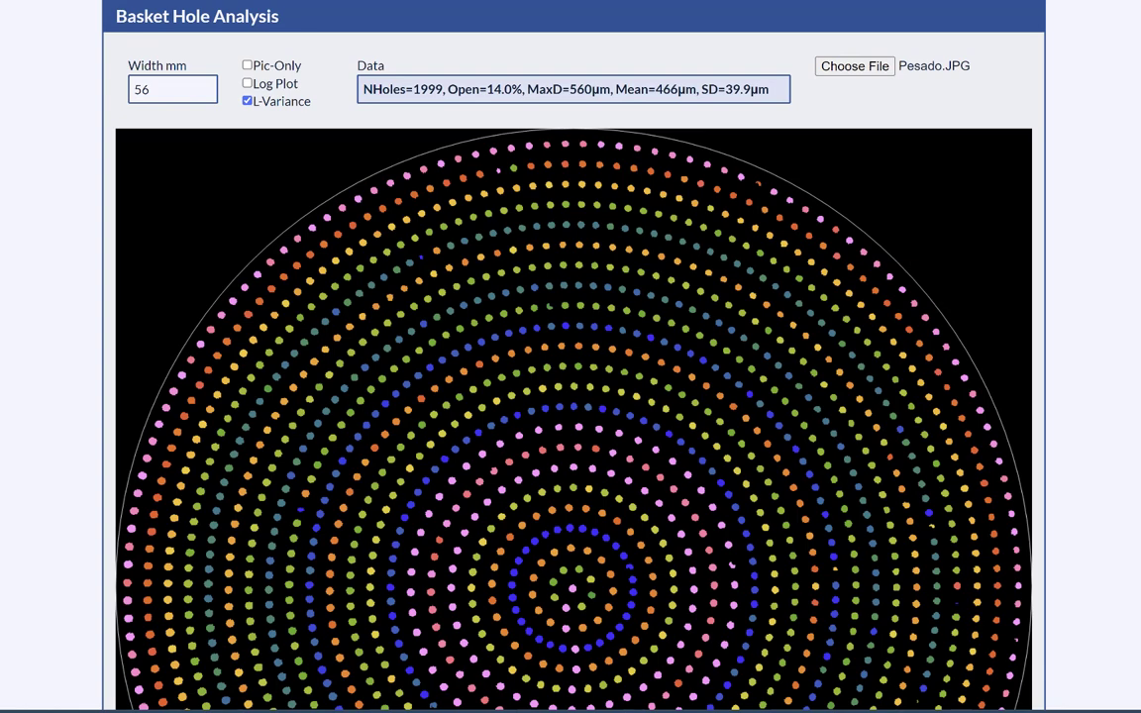
scroll(528, 106, "up", 4)
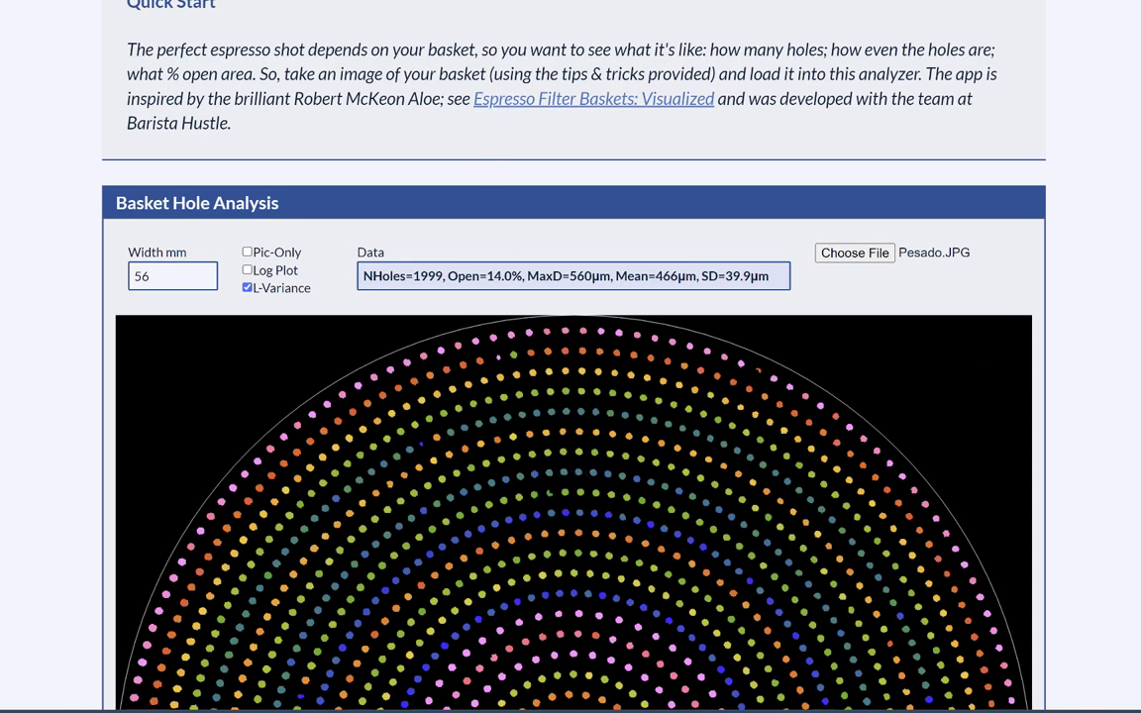
scroll(570, 445, "down", 2)
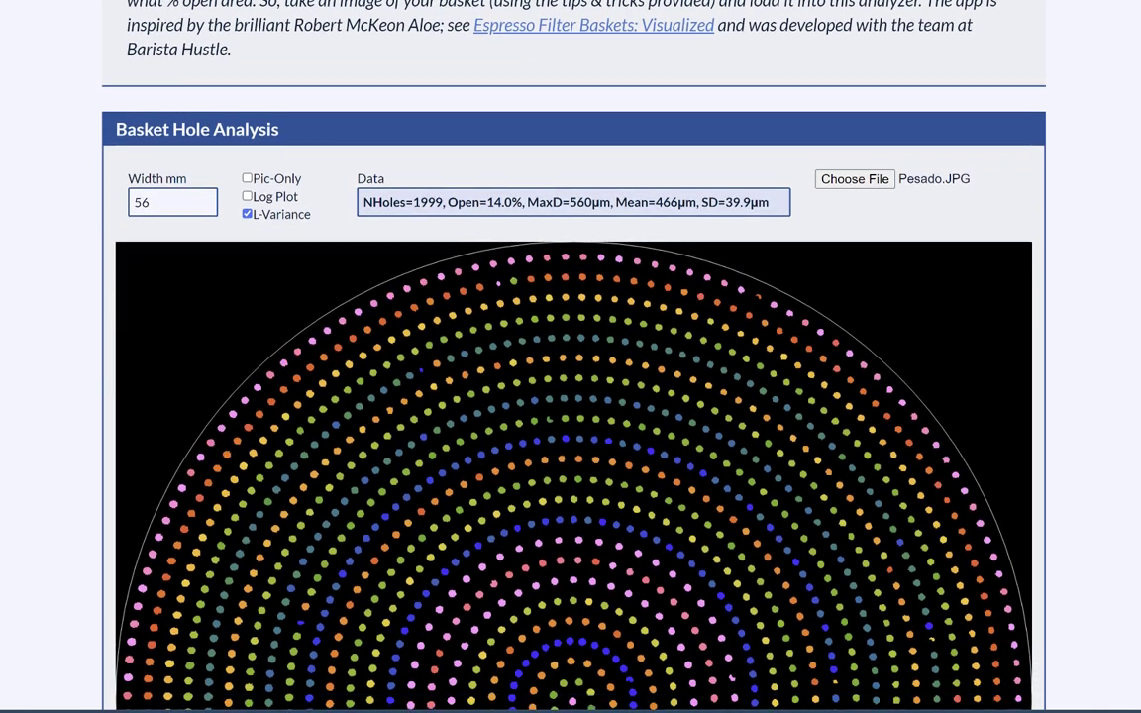
scroll(570, 397, "down", 3)
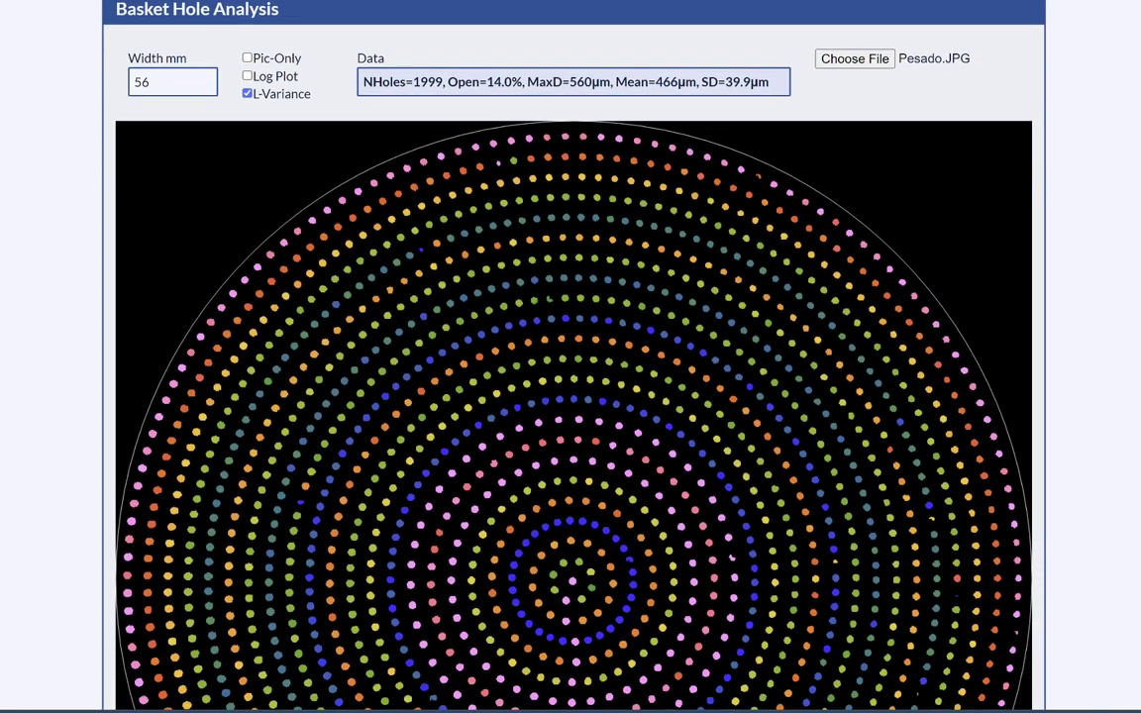
scroll(571, 396, "down", 2)
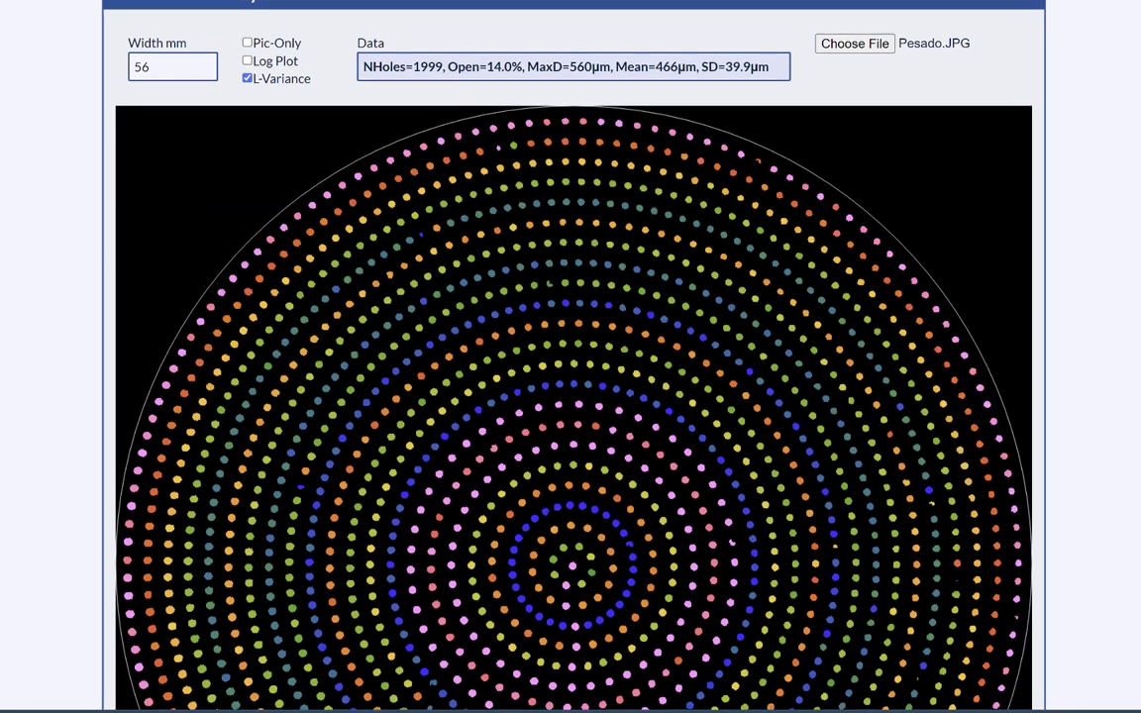
scroll(571, 396, "up", 2)
scroll(571, 397, "down", 1)
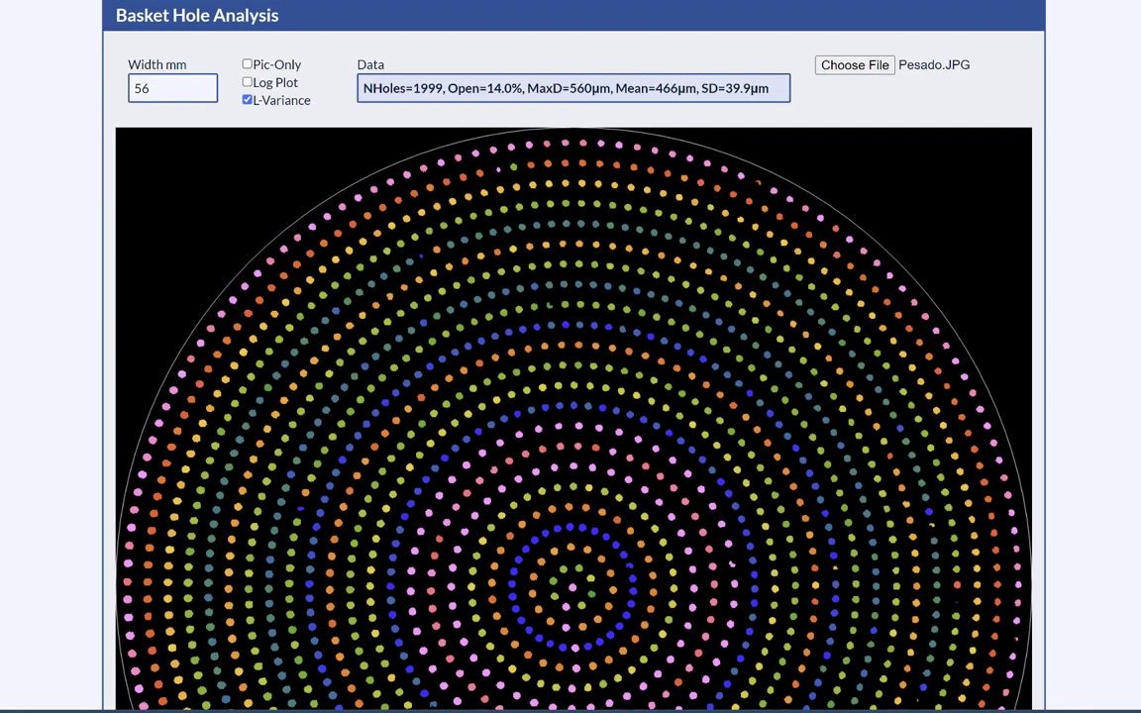